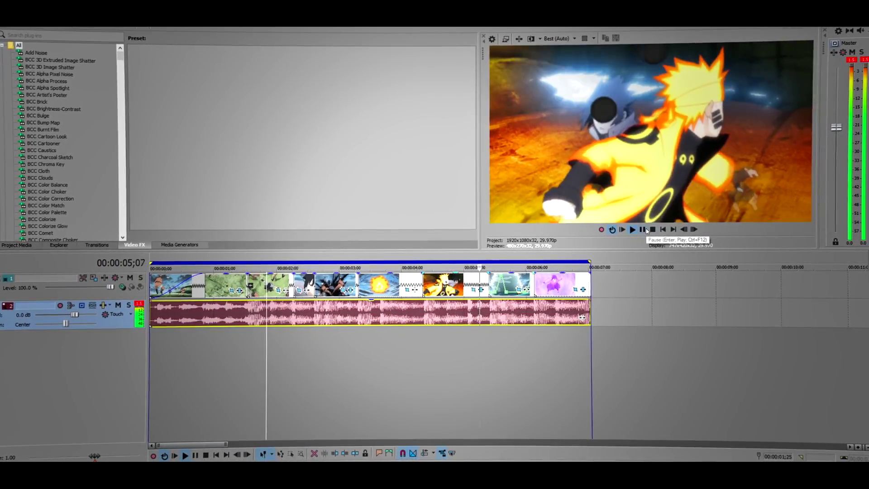
pyautogui.scroll(2, 258, 307)
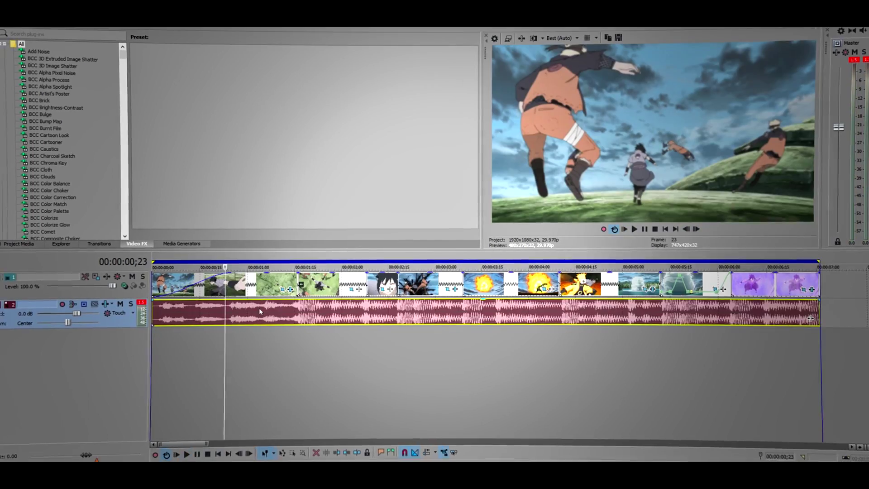
# Step: Set the playhead to about 00:00:01;14 to split off the song's opening section
pyautogui.click(298, 311)
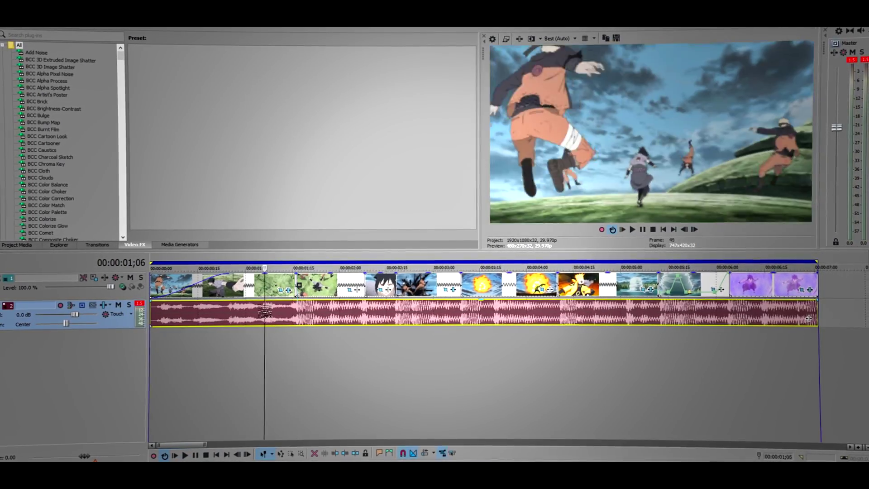
pyautogui.moveTo(297, 312); pyautogui.dragTo(284, 314)
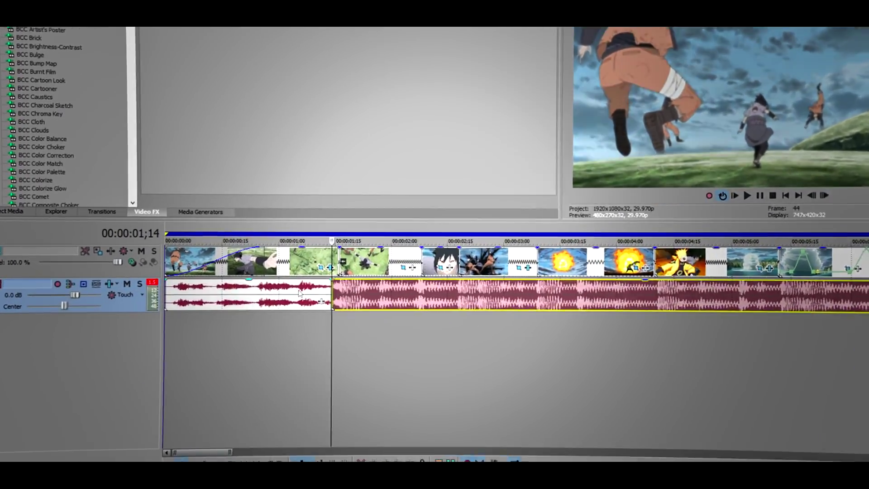
pyautogui.click(269, 318)
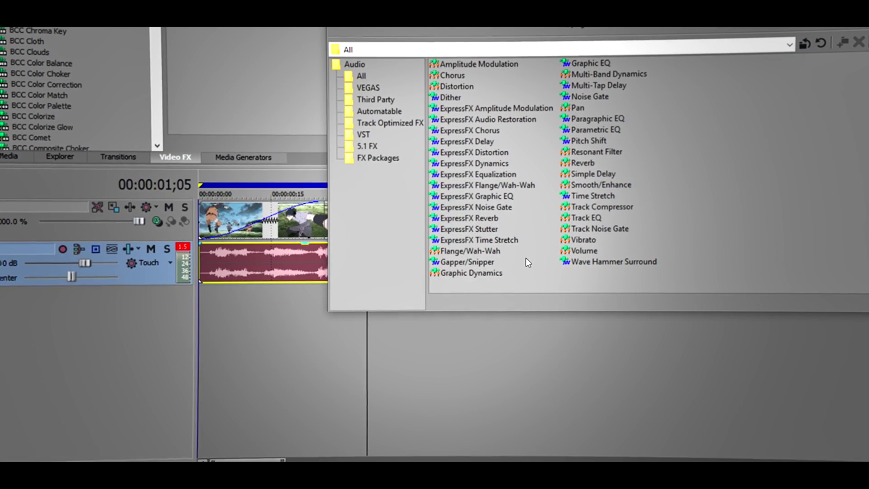
# Step: Add Amplitude Modulation to the first section: 24 dB wet out, blended graph edges, low-pass on
pyautogui.click(469, 64)
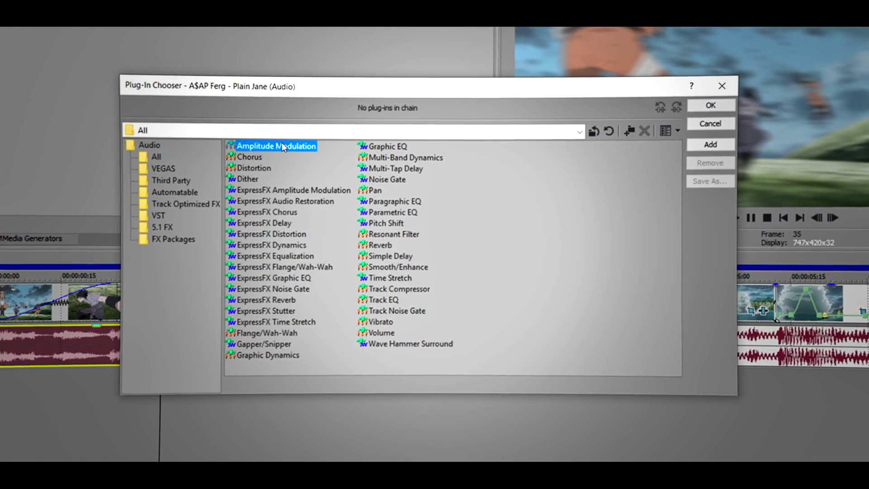
pyautogui.click(717, 150)
pyautogui.click(706, 107)
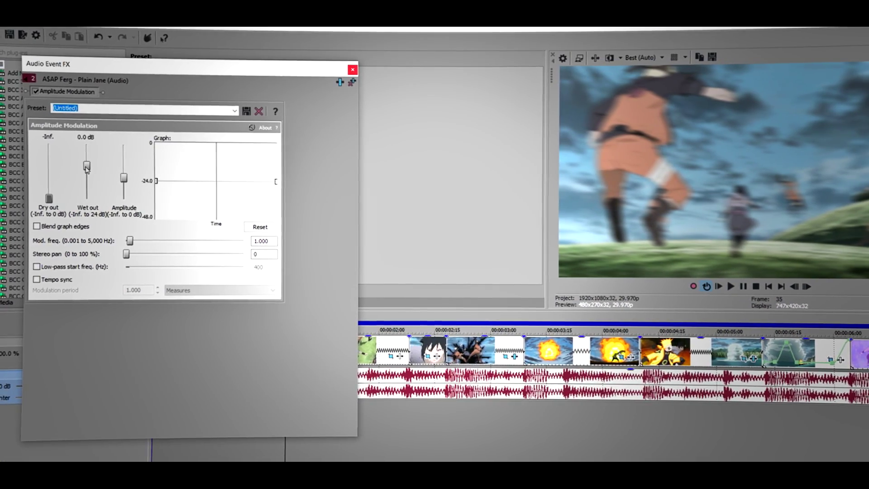
pyautogui.moveTo(86, 167); pyautogui.dragTo(86, 143)
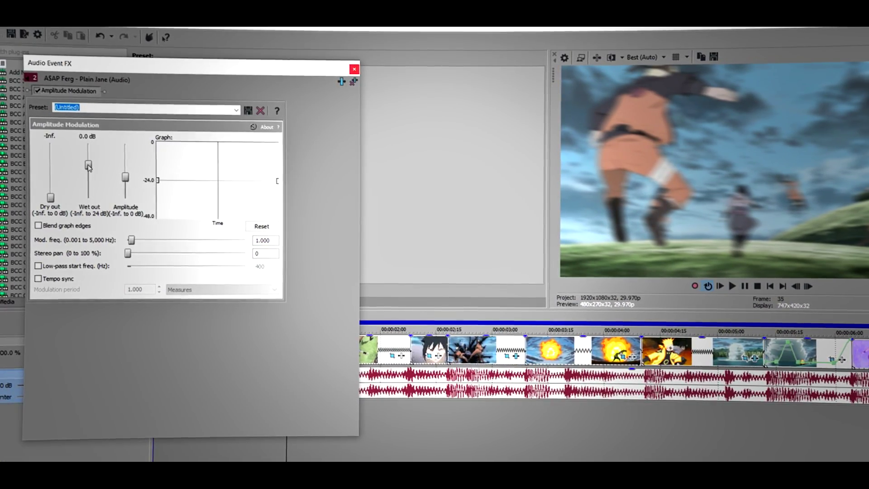
pyautogui.click(38, 223)
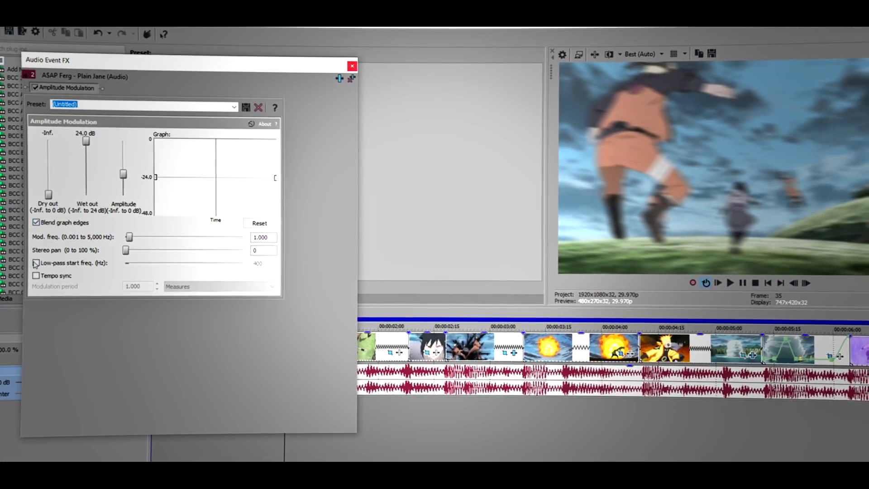
pyautogui.click(38, 263)
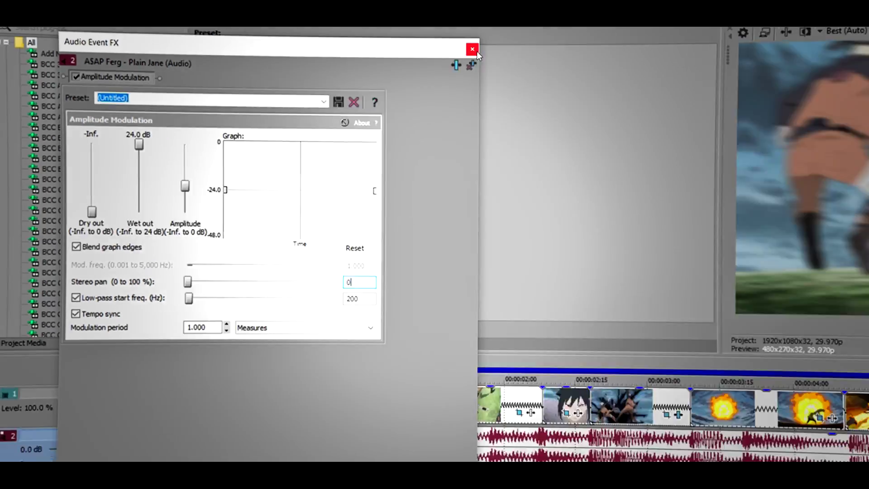
# Step: Close the effect settings and play back the muffled opening section
pyautogui.click(602, 45)
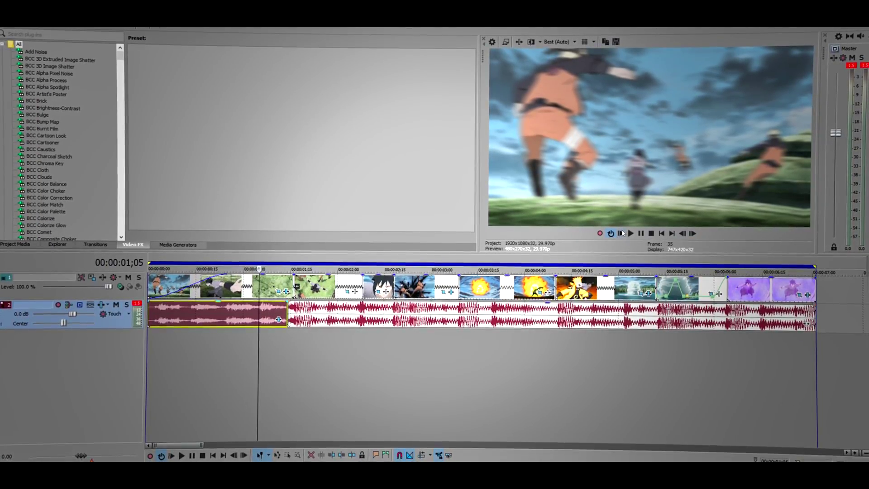
pyautogui.click(622, 233)
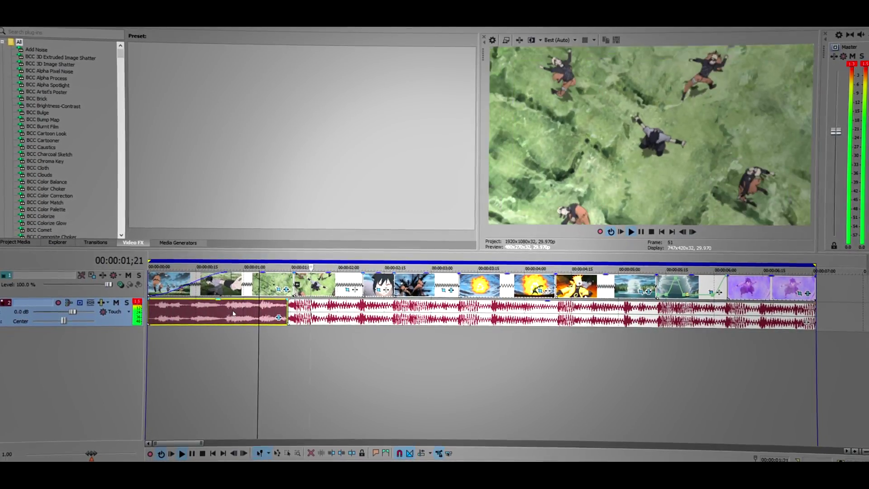
pyautogui.click(620, 235)
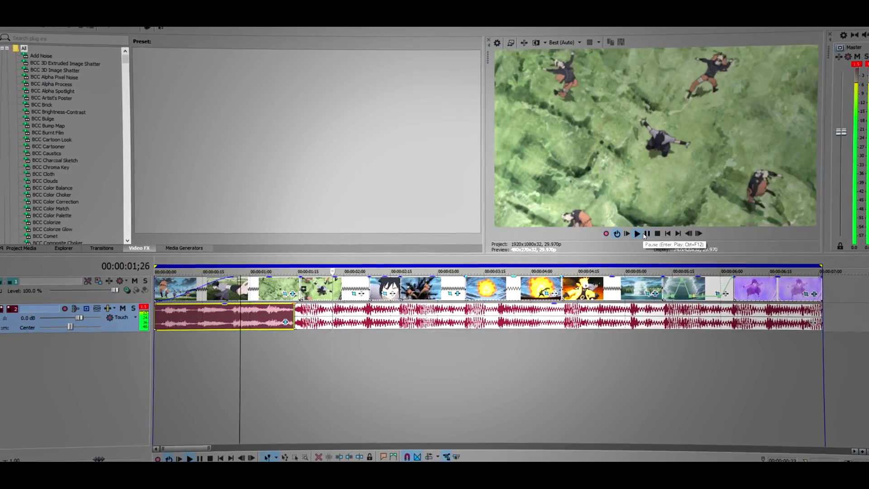
pyautogui.press('space')
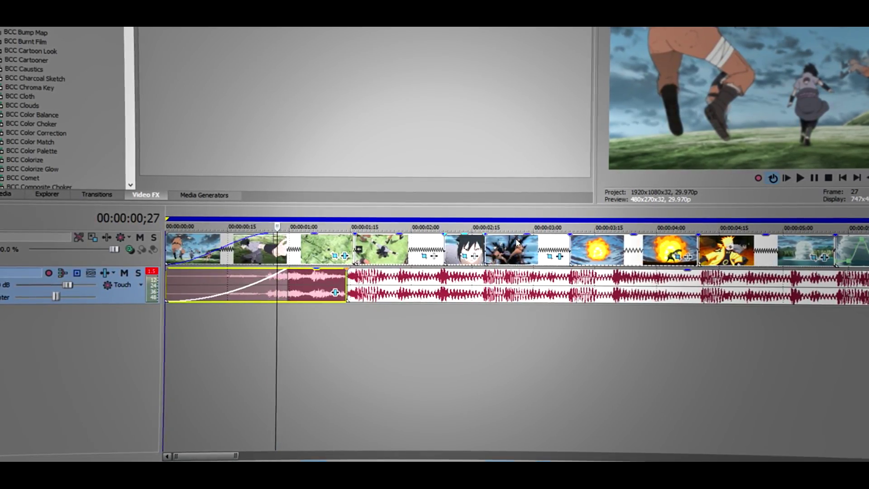
pyautogui.click(792, 179)
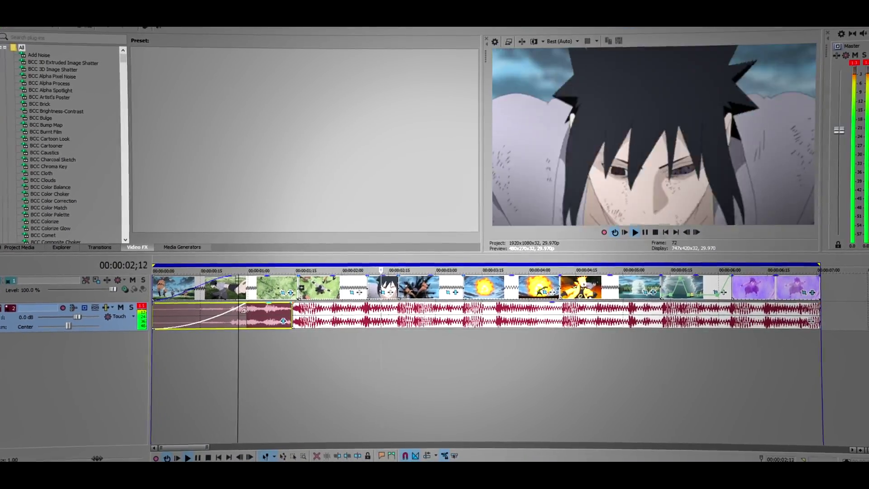
# Step: Give the first section's fade-in a curve shape and select the song audio near three seconds
pyautogui.rightClick(251, 313)
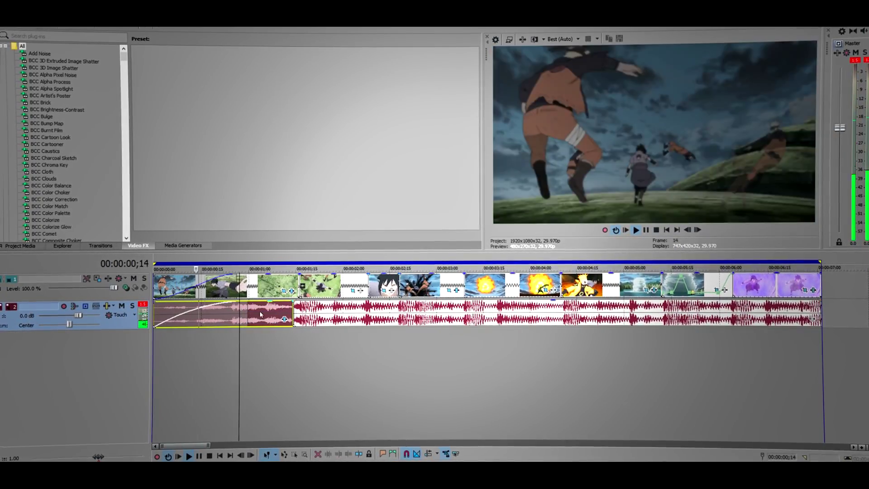
pyautogui.click(271, 314)
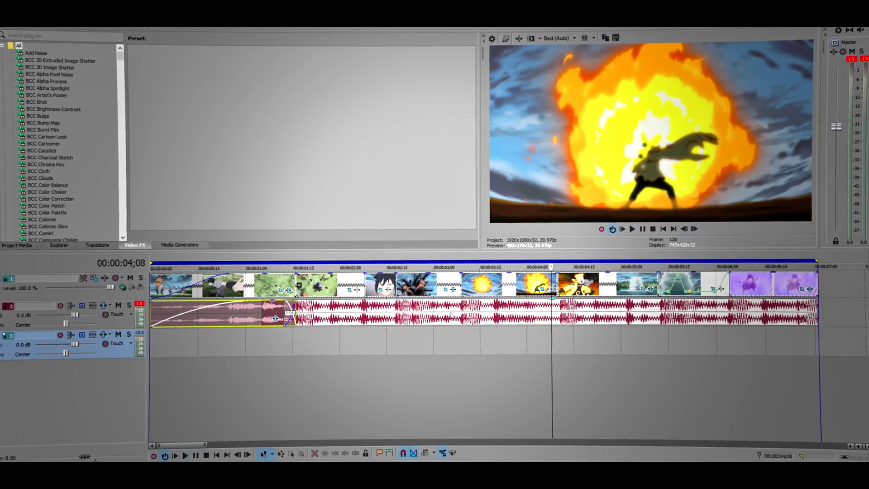
pyautogui.click(460, 312)
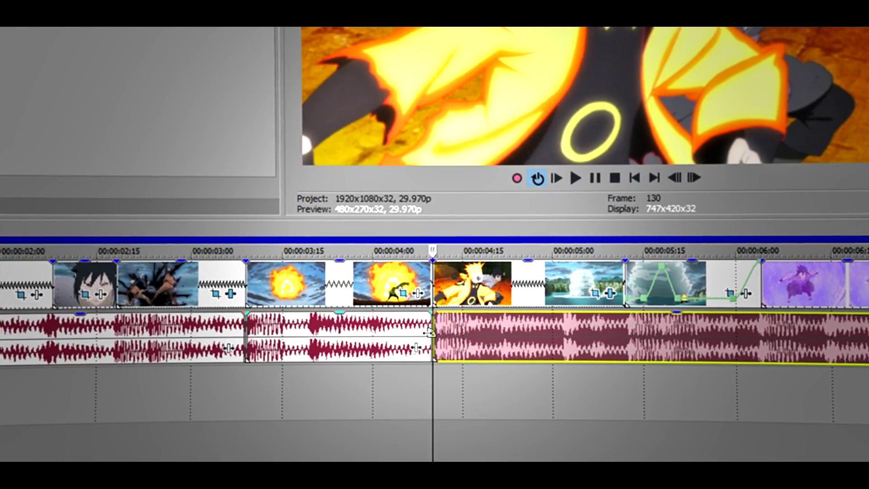
# Step: Apply a Resonant Filter with the [Sys] Muffler preset to the song under the fireball clips
pyautogui.click(528, 324)
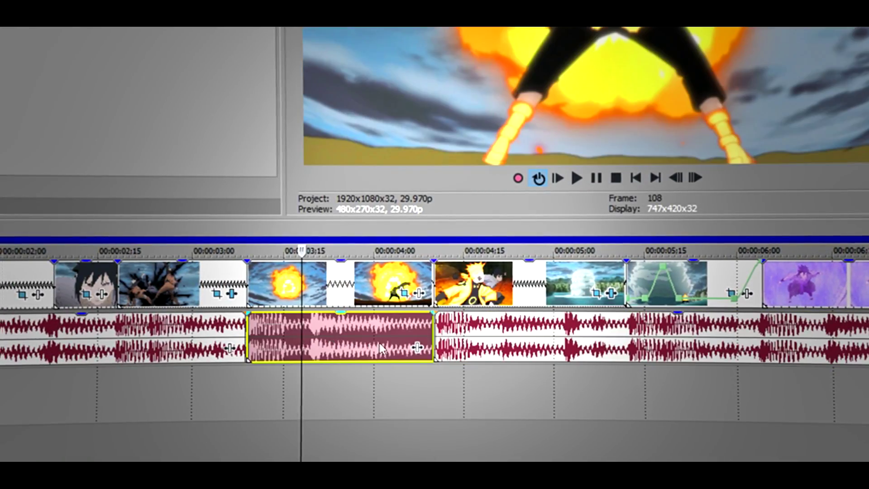
pyautogui.click(416, 348)
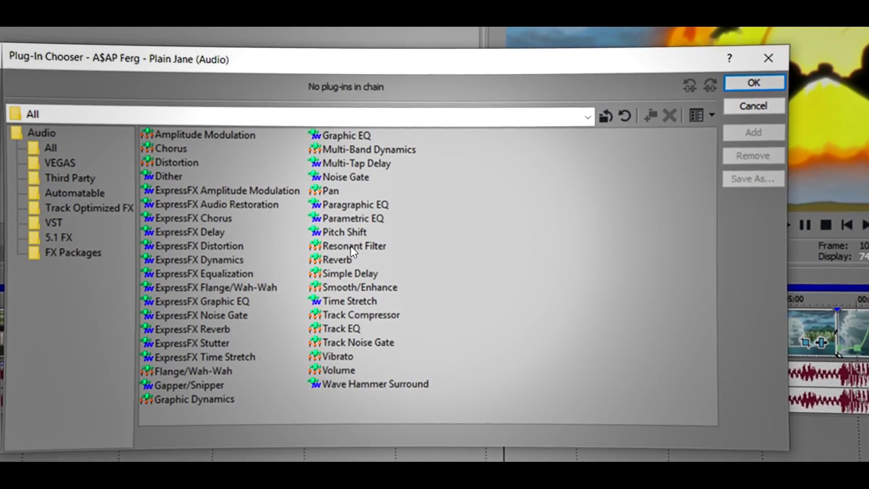
pyautogui.click(351, 246)
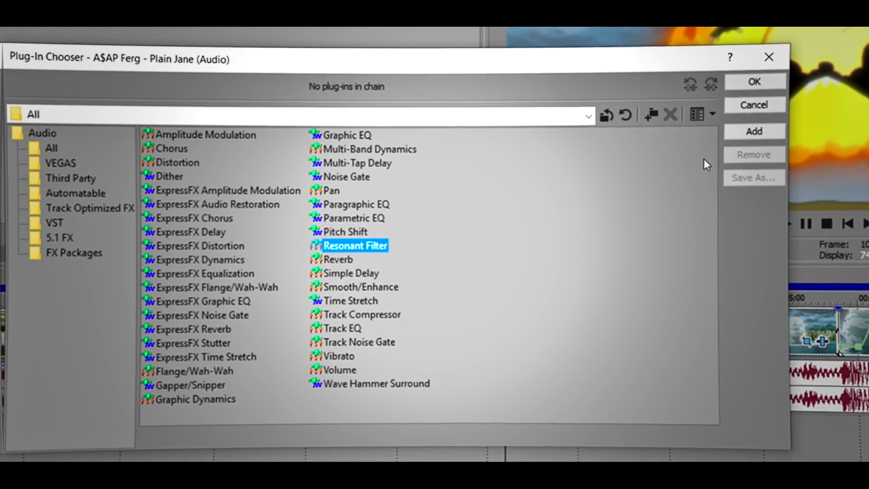
pyautogui.click(751, 133)
pyautogui.click(753, 83)
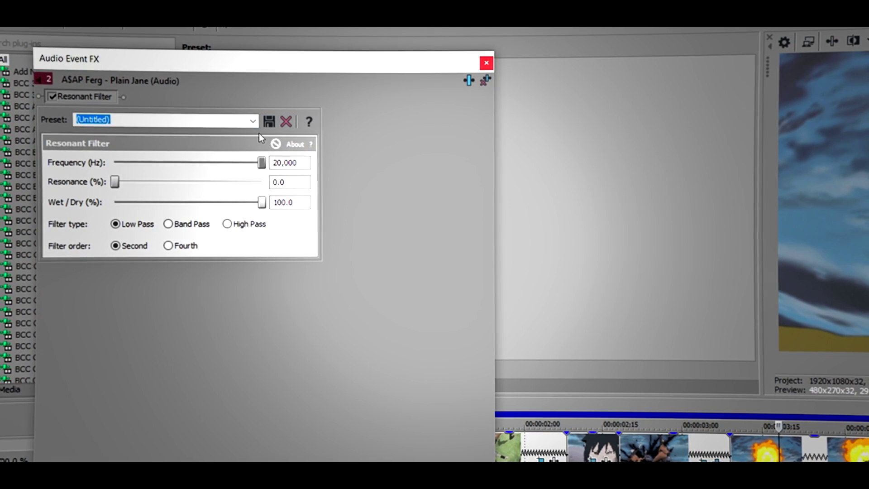
pyautogui.click(250, 122)
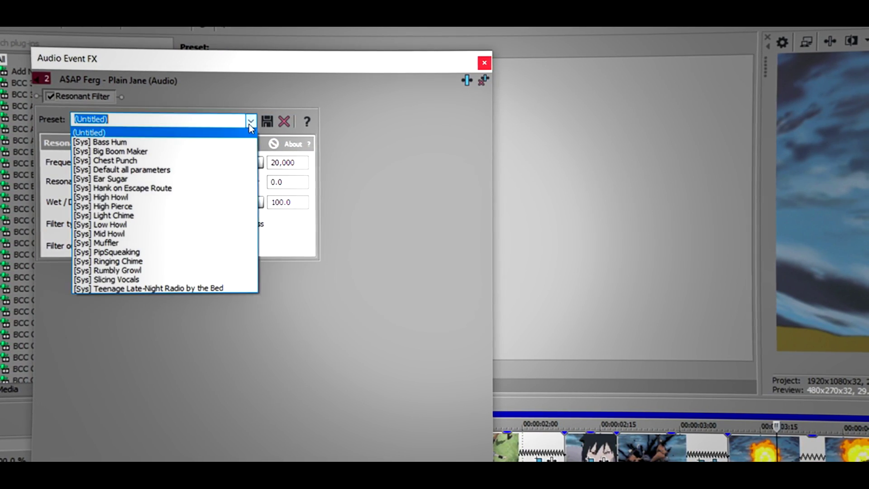
pyautogui.click(144, 243)
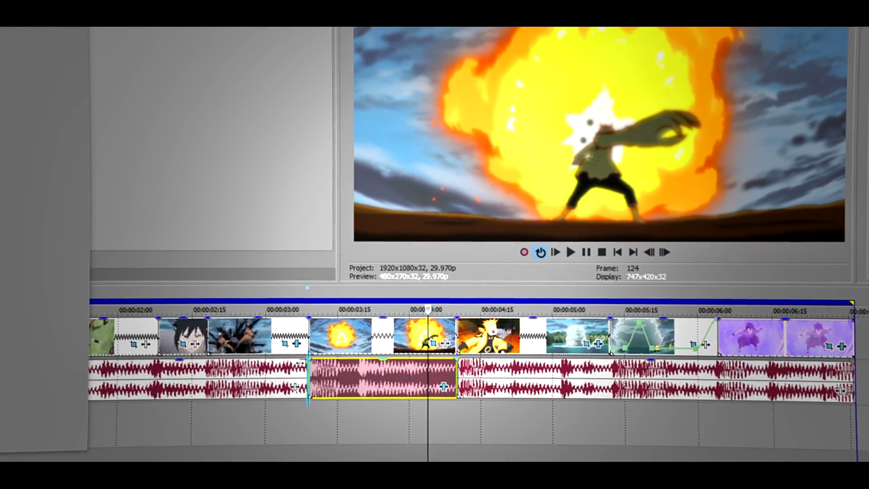
# Step: Extend the muffled section's left edge to crossfade it with the preceding song audio
pyautogui.moveTo(312, 367); pyautogui.dragTo(267, 370)
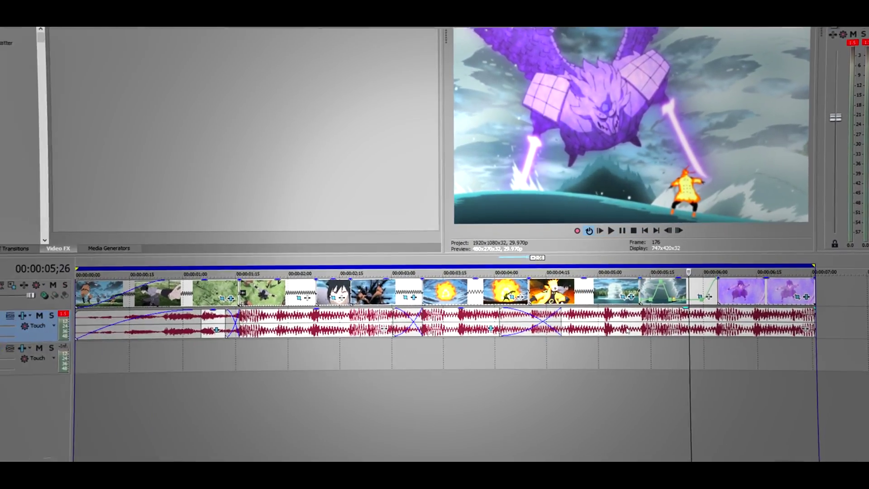
# Step: Split the song audio at both ends of the section before the purple clips
pyautogui.click(601, 348)
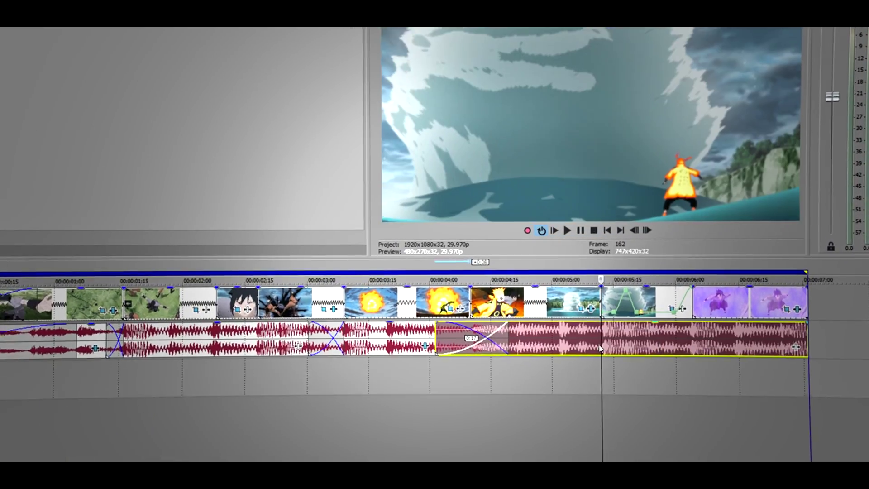
pyautogui.press('s')
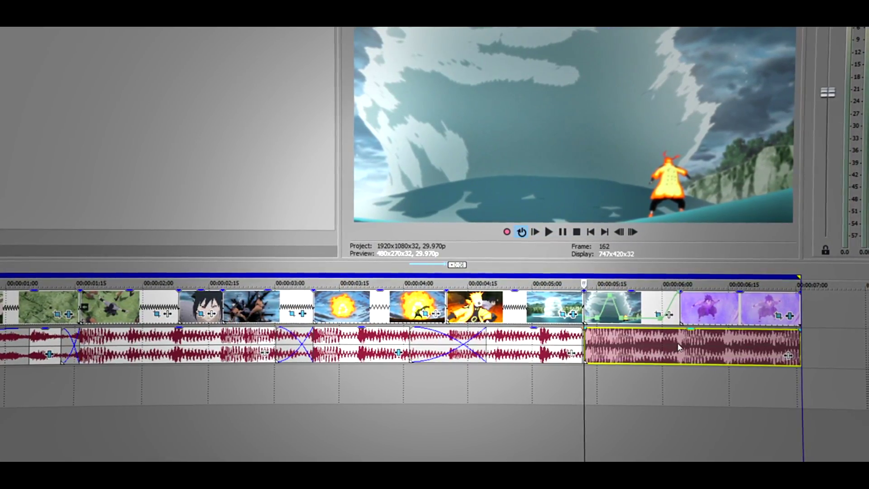
pyautogui.click(680, 347)
pyautogui.press('s')
pyautogui.click(637, 350)
# Step: Add Smooth/Enhance to that section with Operation set to -5 for full smoothing
pyautogui.click(672, 353)
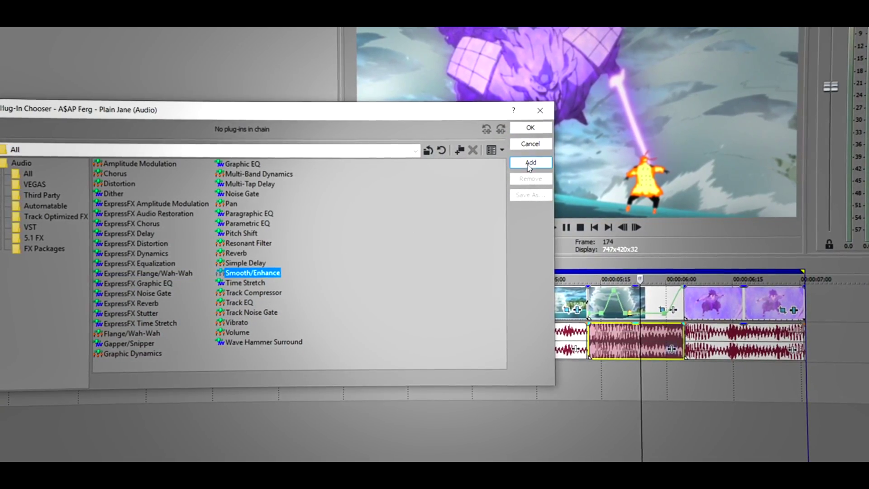
pyautogui.click(529, 163)
pyautogui.click(529, 163)
pyautogui.click(528, 163)
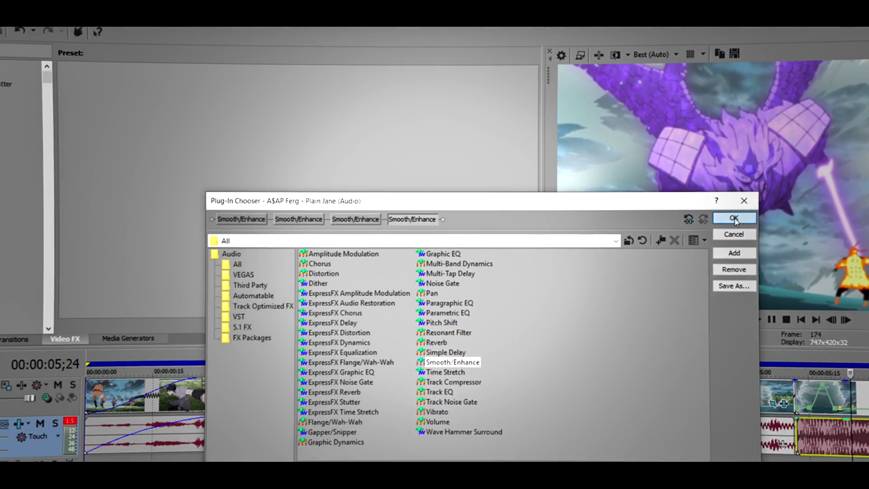
pyautogui.click(528, 127)
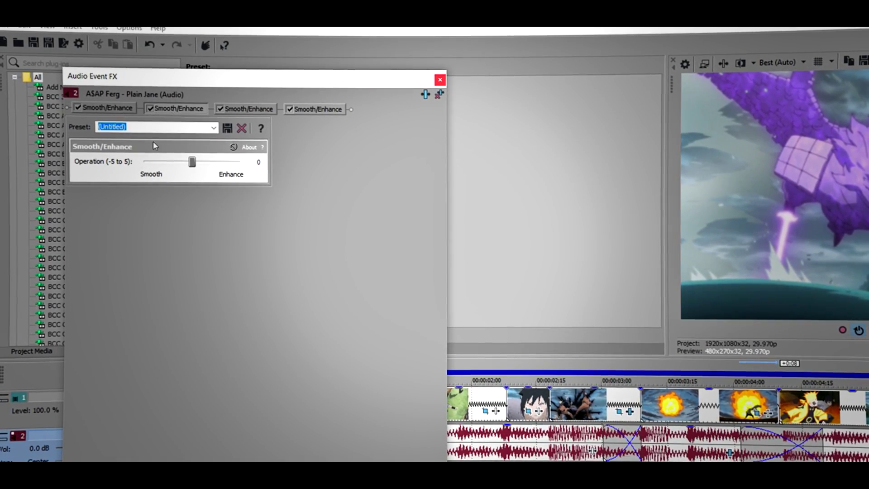
pyautogui.moveTo(144, 161); pyautogui.dragTo(186, 163)
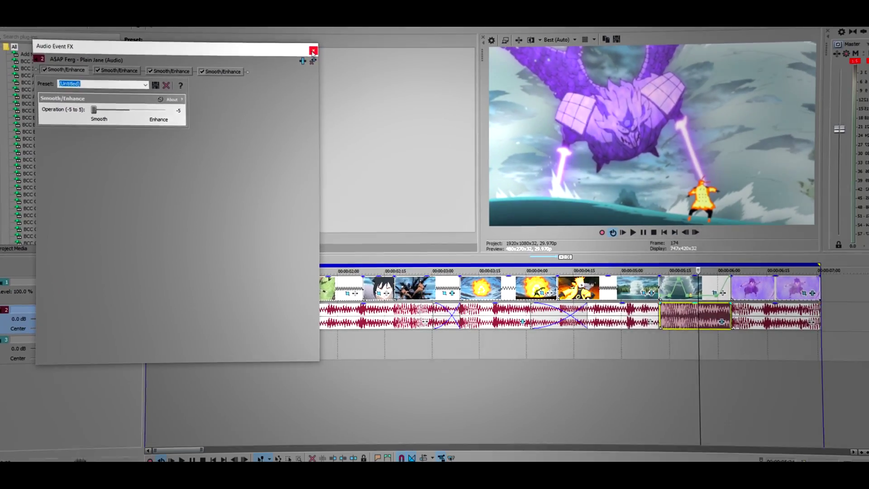
pyautogui.click(697, 356)
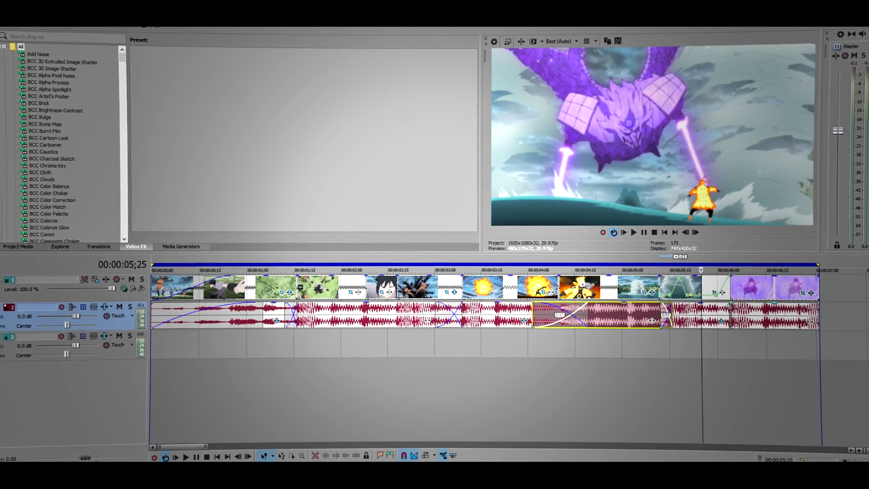
# Step: Replay the montage from 00:00:05;01 to preview the smoothed, crossfaded section
pyautogui.click(625, 391)
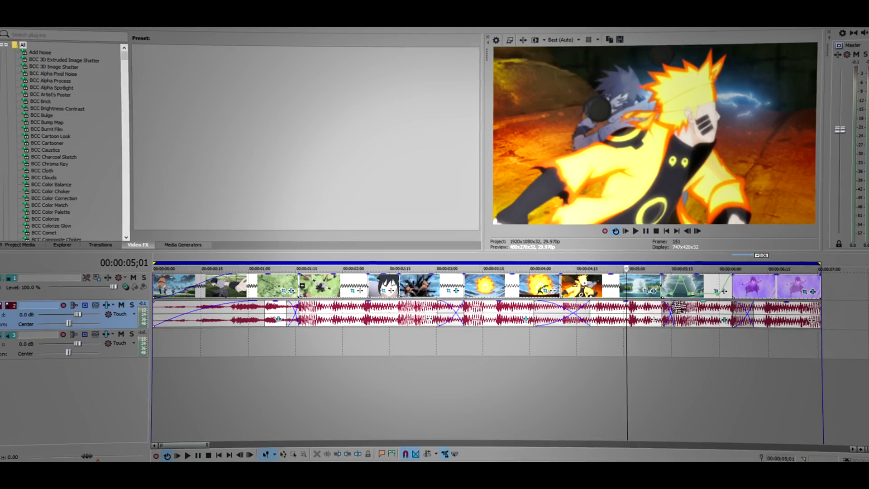